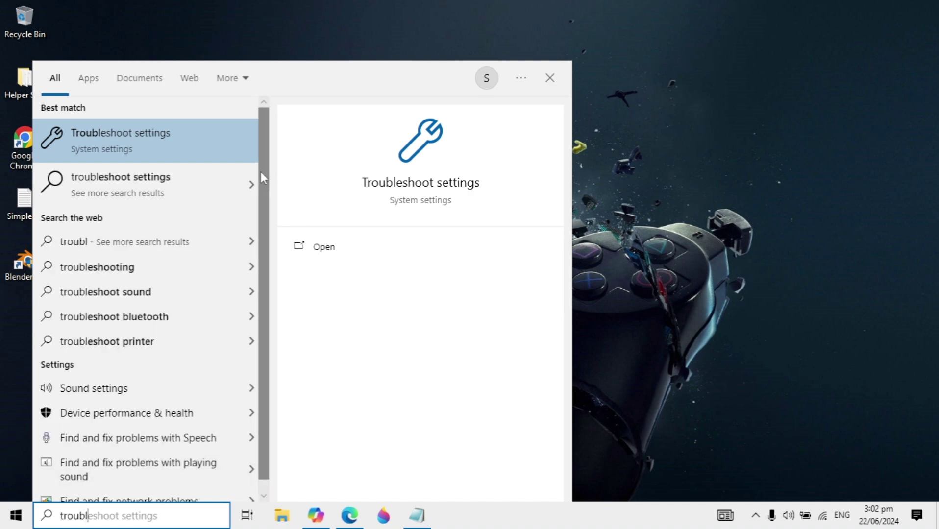
Start the Playing Audio troubleshooter from the Additional troubleshooters list.
{"action": "left_click", "coordinate": [237, 147]}
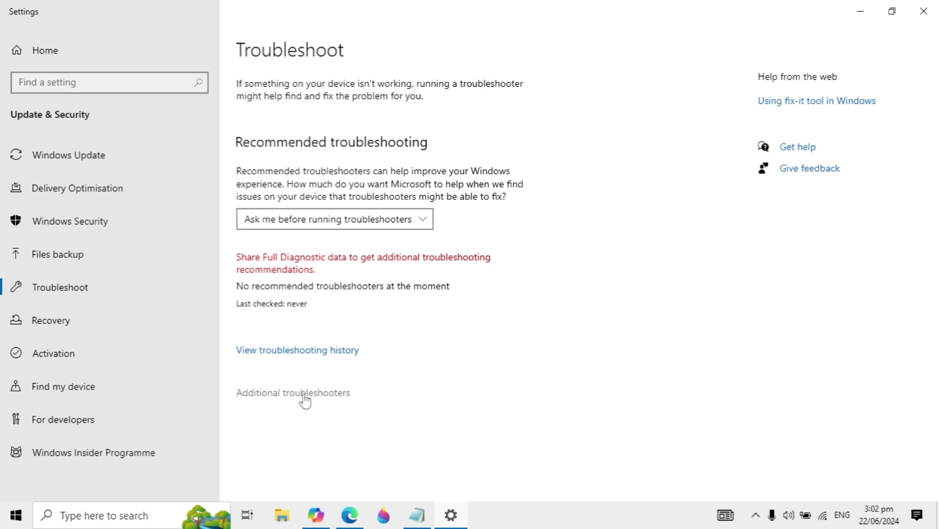
{"action": "left_click", "coordinate": [304, 396]}
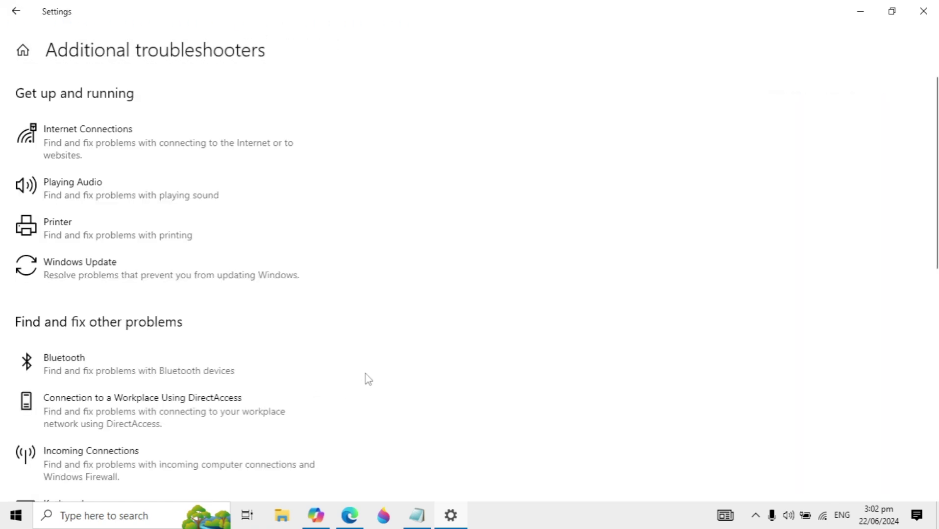
{"action": "left_click", "coordinate": [244, 195]}
{"action": "left_click", "coordinate": [282, 237]}
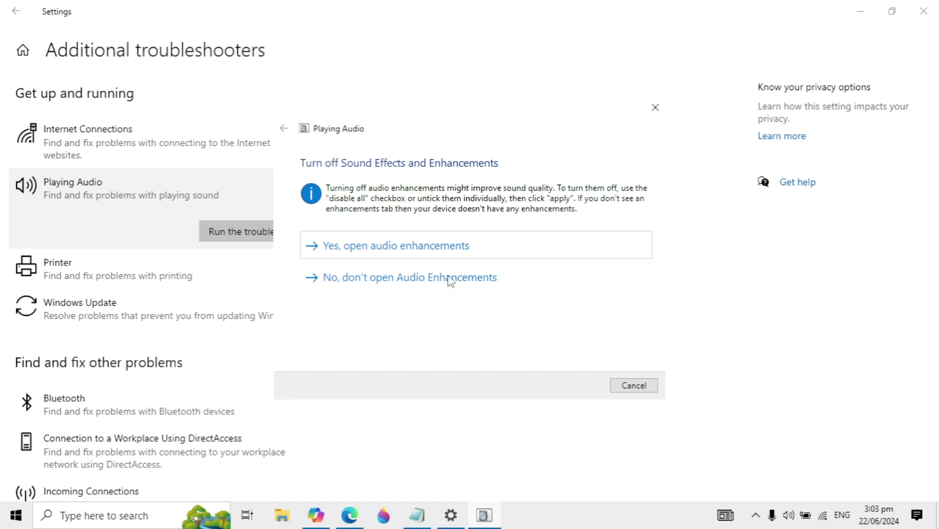
Accept opening audio enhancements, close the speaker properties, cancel the troubleshooter and close Settings.
{"action": "left_click", "coordinate": [523, 253]}
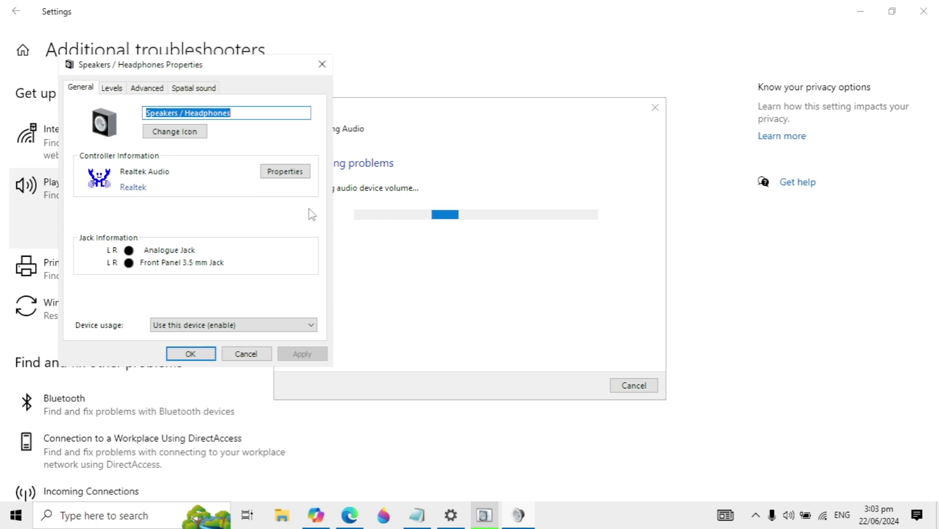
{"action": "left_click", "coordinate": [322, 64]}
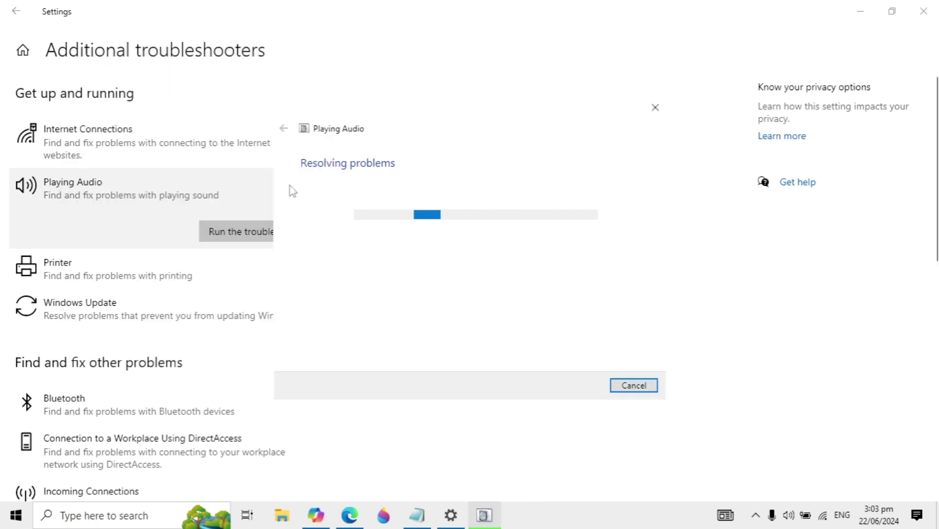
{"action": "left_click", "coordinate": [647, 390]}
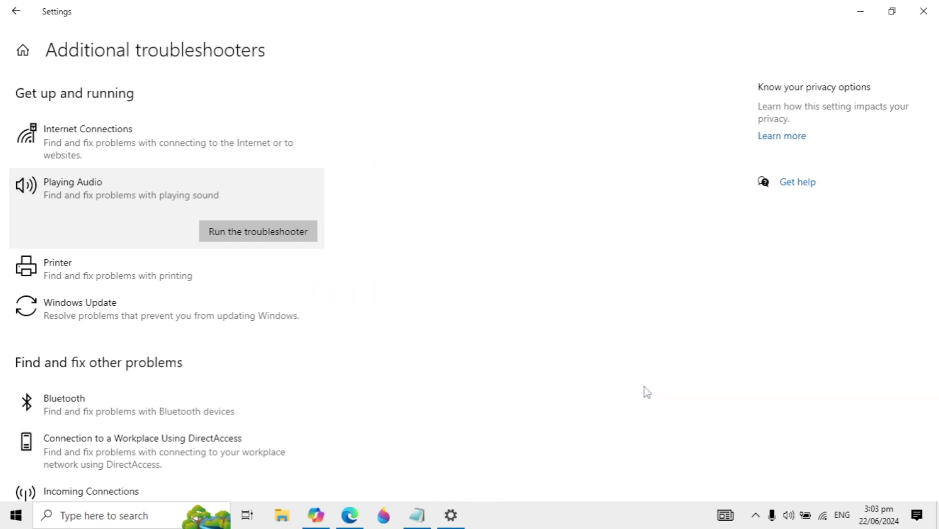
{"action": "left_click", "coordinate": [918, 7]}
Open Services via search and bring up the Windows Audio service properties.
{"action": "left_click", "coordinate": [137, 514]}
{"action": "type", "text": "servi"}
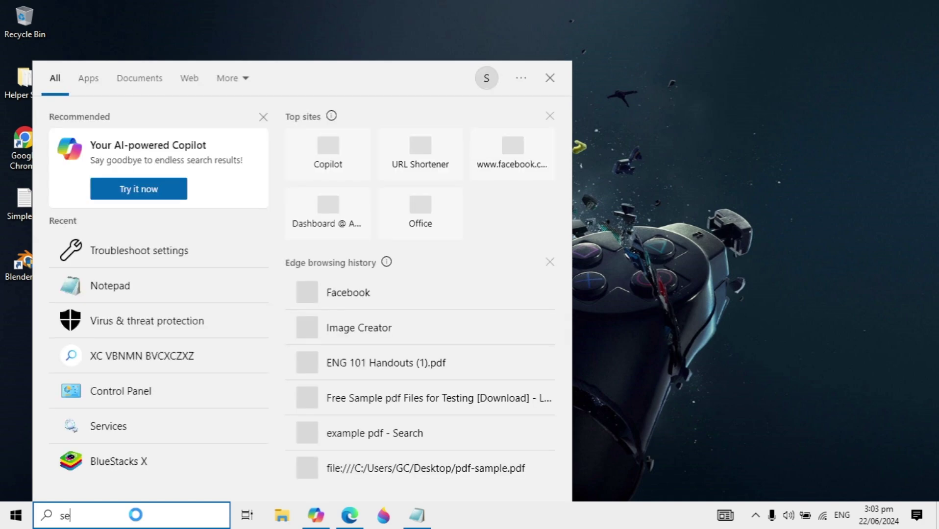
{"action": "key", "text": "Return"}
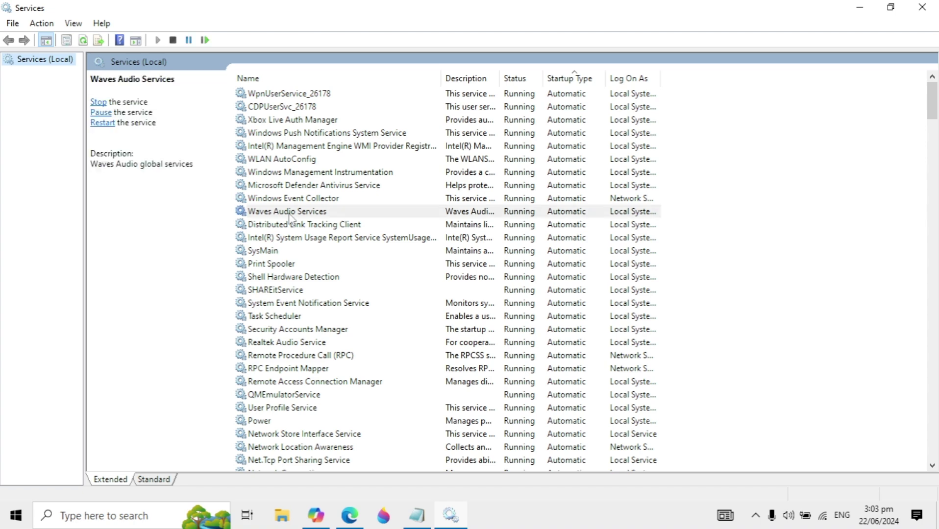
{"action": "left_click", "coordinate": [290, 212]}
{"action": "key", "text": "w"}
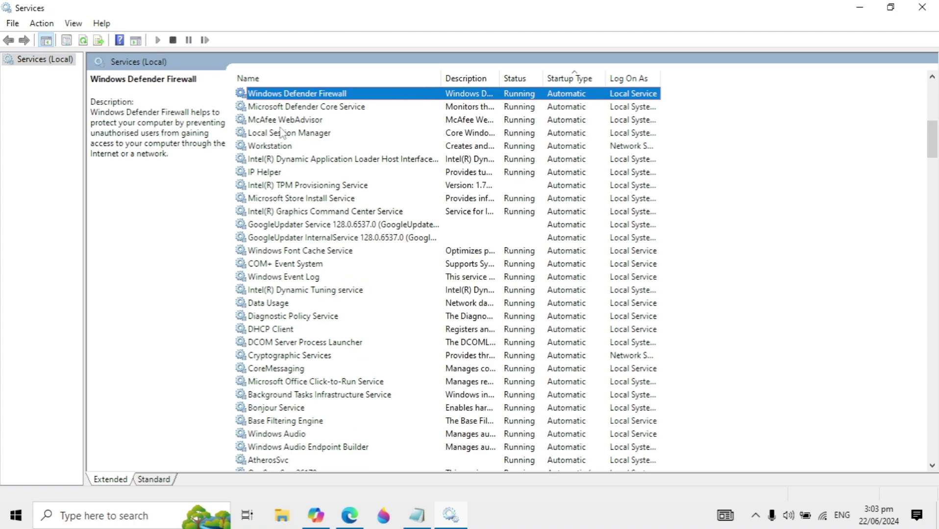
{"action": "scroll", "coordinate": [299, 343], "scroll_direction": "down", "scroll_amount": 3}
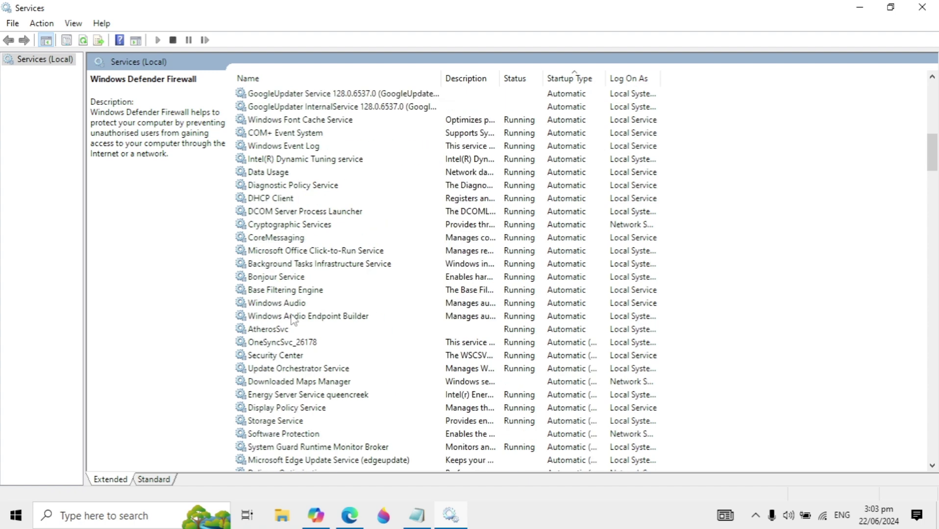
{"action": "scroll", "coordinate": [313, 372], "scroll_direction": "up", "scroll_amount": 2}
{"action": "left_click", "coordinate": [316, 383]}
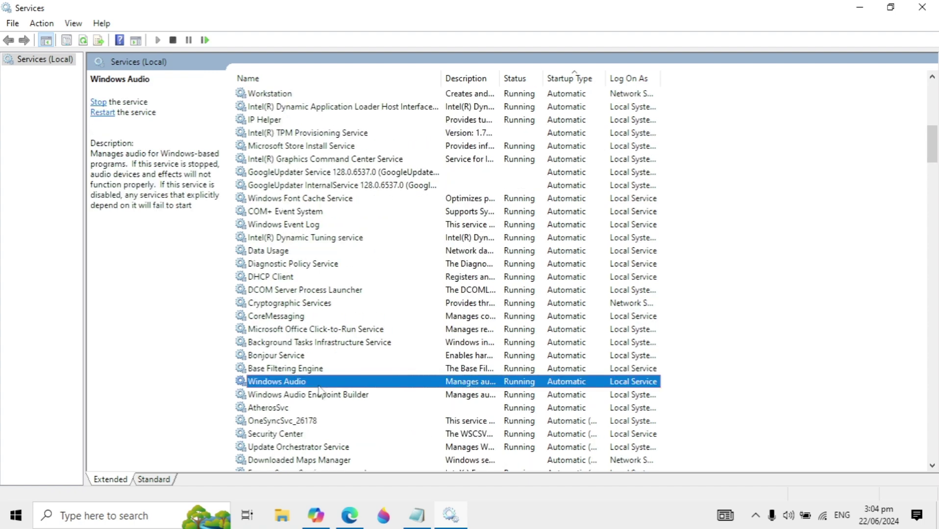
{"action": "right_click", "coordinate": [319, 387]}
{"action": "left_click", "coordinate": [362, 356]}
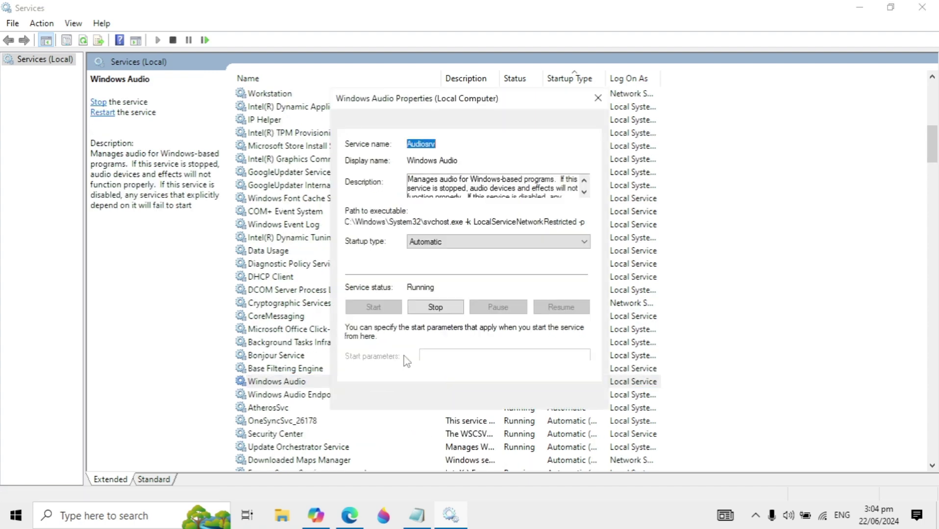
Keep startup type Automatic, stop and restart Windows Audio, then close Services.
{"action": "left_click", "coordinate": [499, 243]}
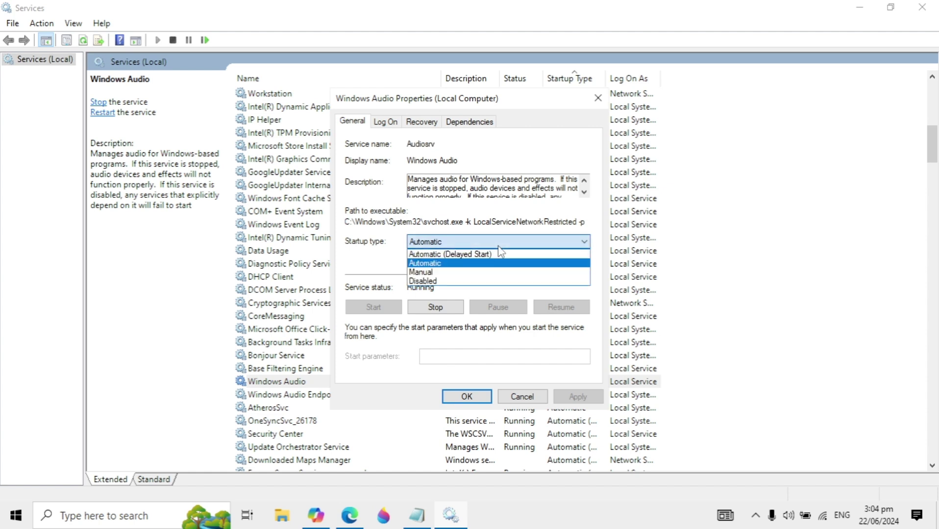
{"action": "left_click", "coordinate": [441, 264]}
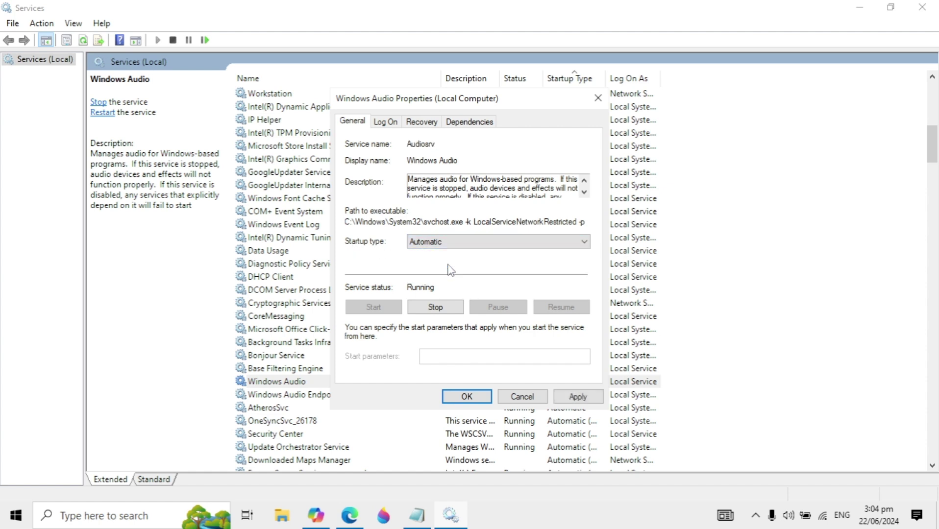
{"action": "left_click", "coordinate": [576, 398]}
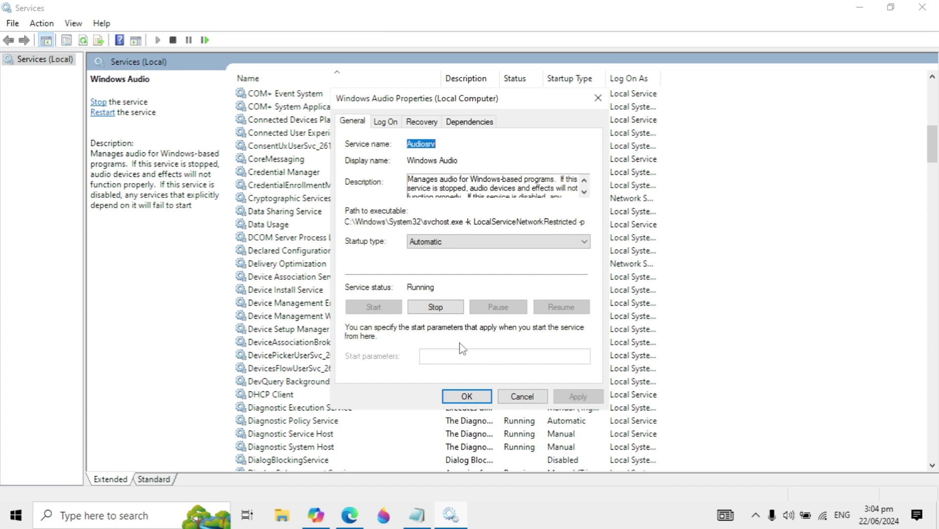
{"action": "left_click", "coordinate": [444, 309]}
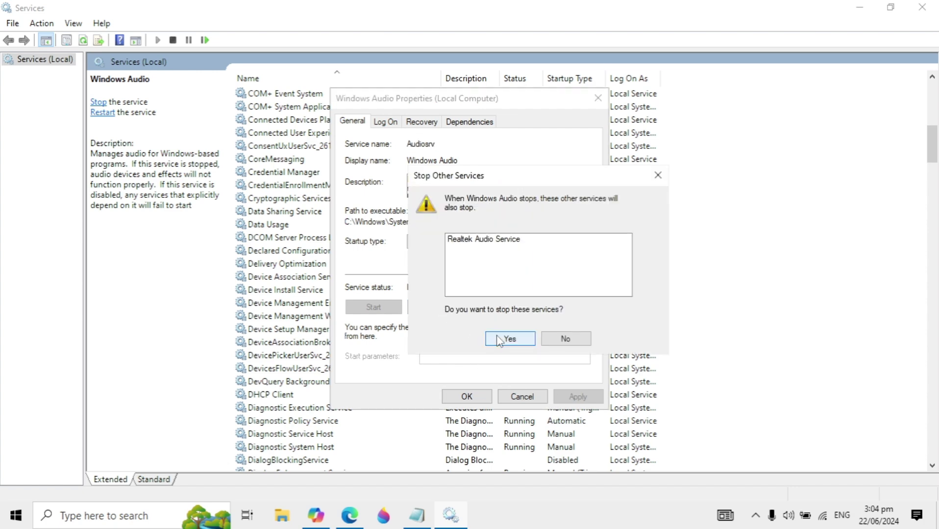
{"action": "left_click", "coordinate": [510, 339]}
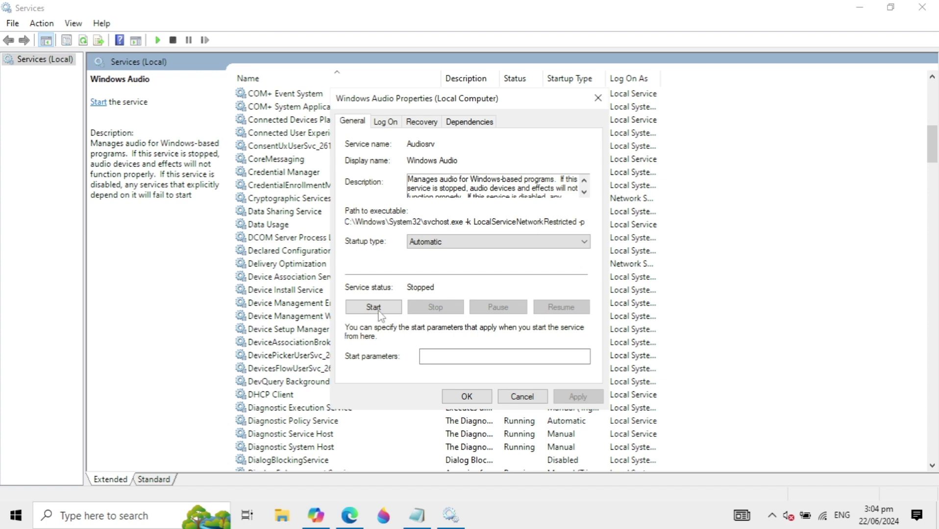
{"action": "left_click", "coordinate": [363, 309]}
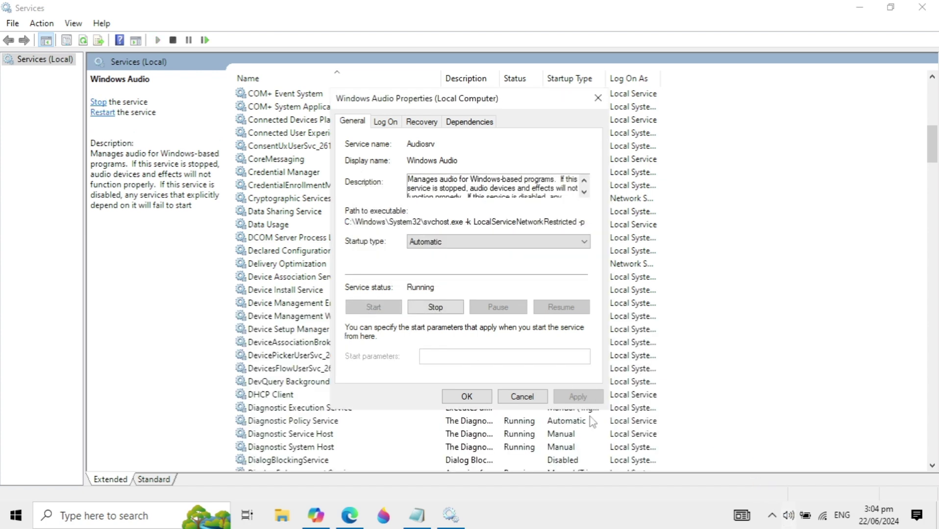
{"action": "left_click", "coordinate": [466, 397]}
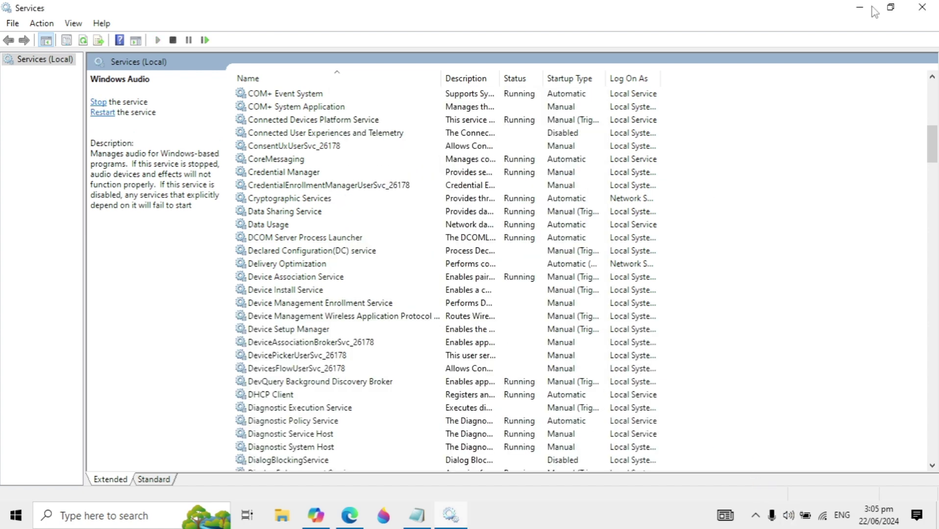
{"action": "left_click", "coordinate": [926, 6]}
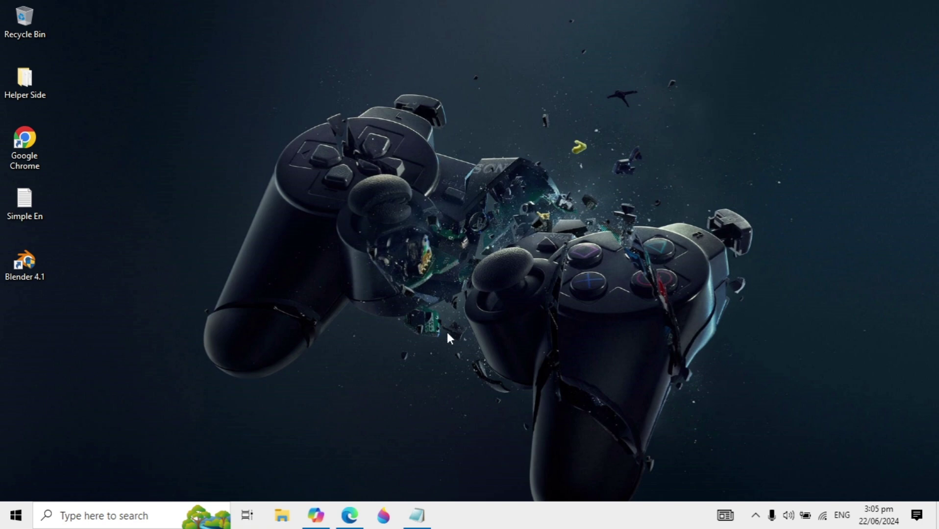
From the speaker tray icon, open the Sound panel's Speakers / Headphones playback properties.
{"action": "right_click", "coordinate": [789, 517]}
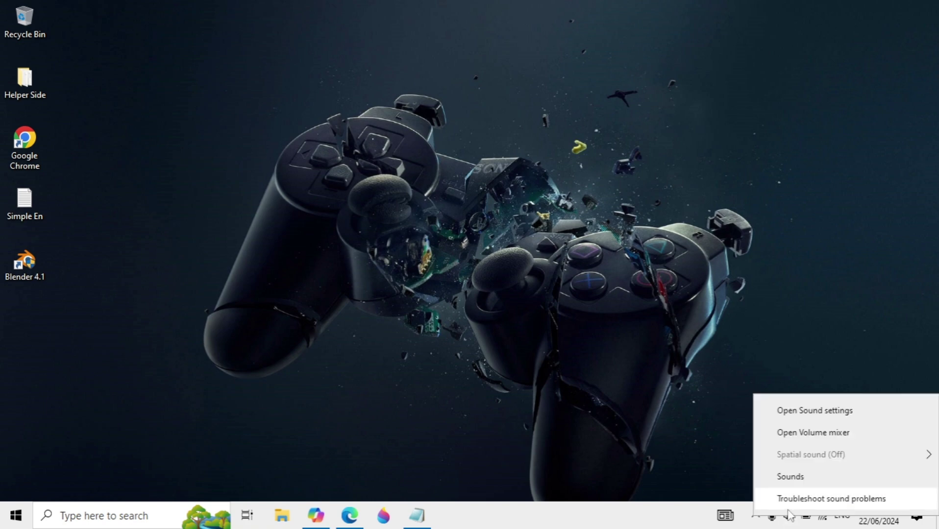
{"action": "left_click", "coordinate": [790, 477]}
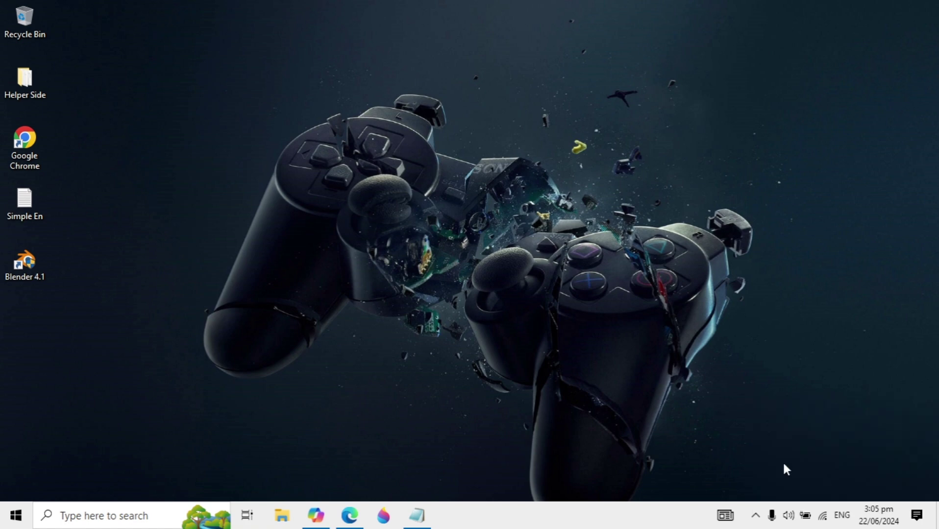
{"action": "left_click_drag", "start_coordinate": [169, 47], "coordinate": [411, 95]}
{"action": "left_click", "coordinate": [306, 119]}
{"action": "left_click", "coordinate": [390, 166]}
{"action": "right_click", "coordinate": [422, 166]}
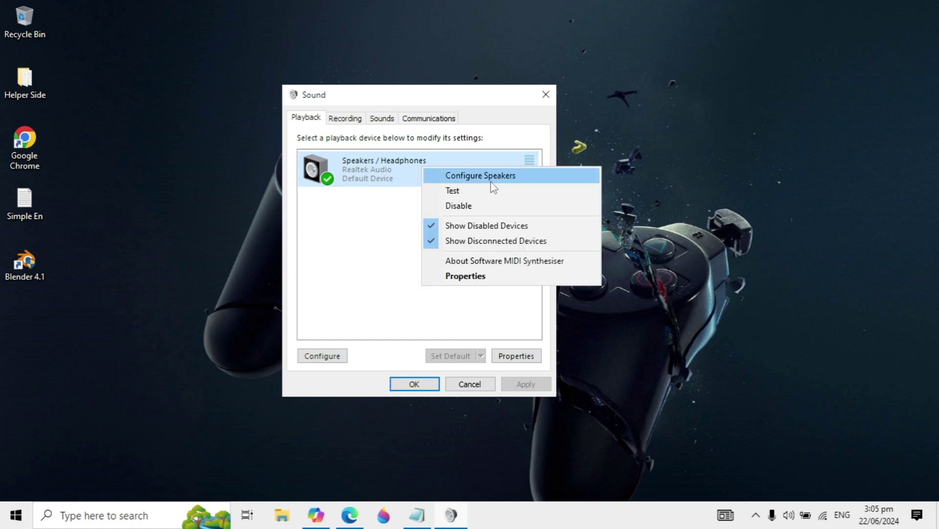
{"action": "left_click", "coordinate": [530, 283]}
Set Device usage to Use this device (enable) and close both Sound windows.
{"action": "left_click_drag", "start_coordinate": [487, 152], "coordinate": [484, 74]}
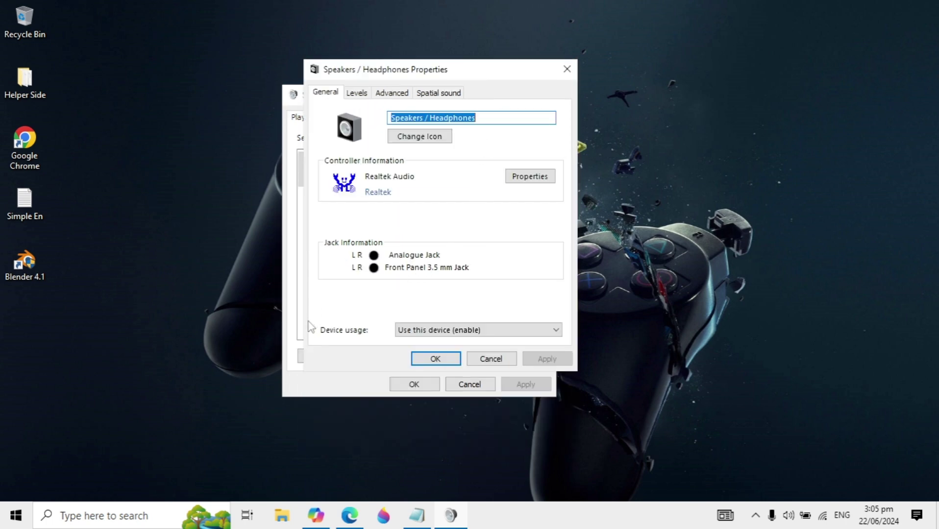
{"action": "left_click", "coordinate": [508, 330]}
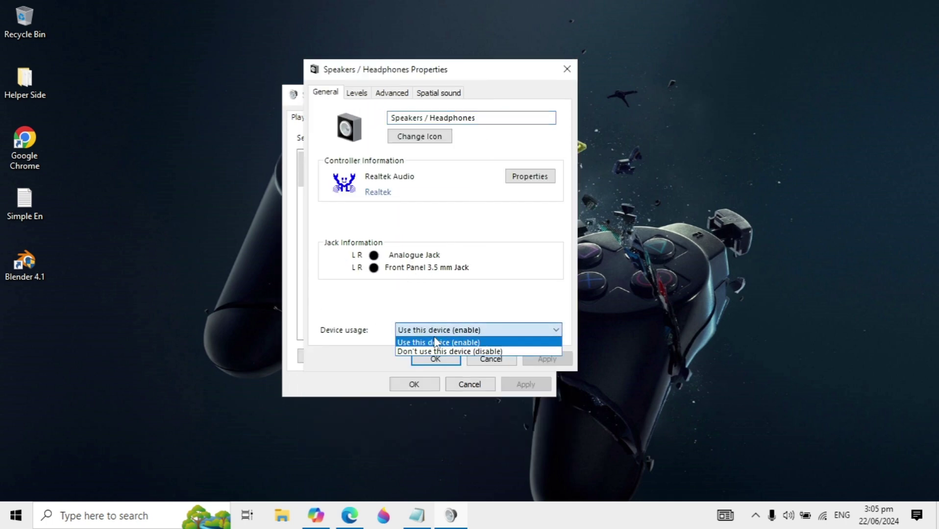
{"action": "left_click", "coordinate": [483, 344]}
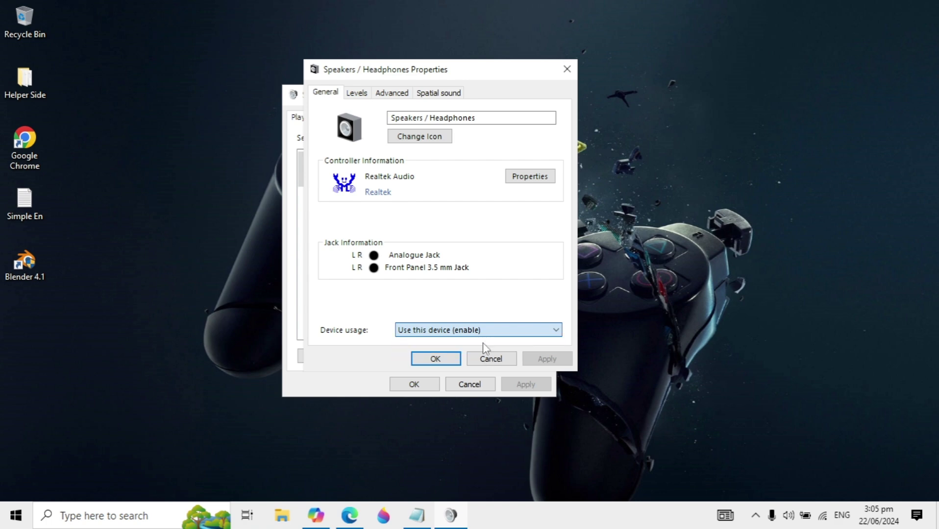
{"action": "left_click", "coordinate": [436, 363]}
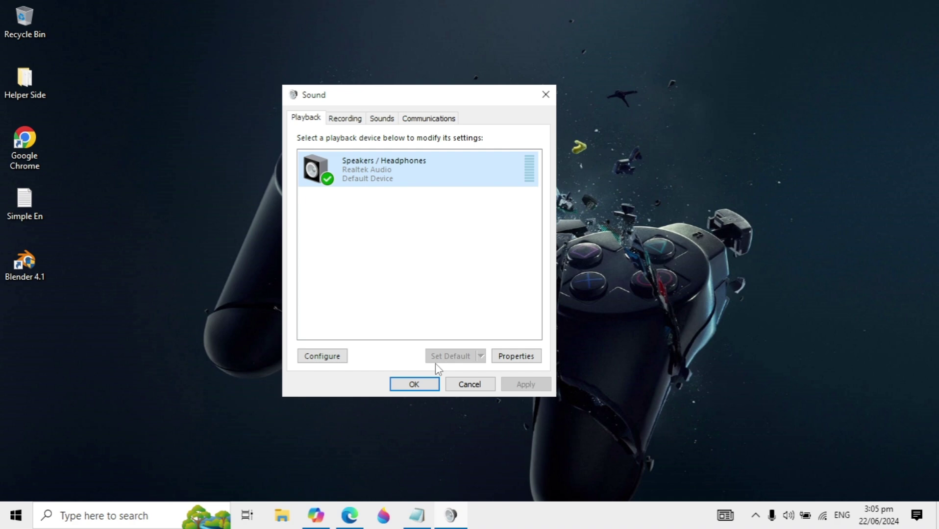
{"action": "left_click", "coordinate": [422, 387]}
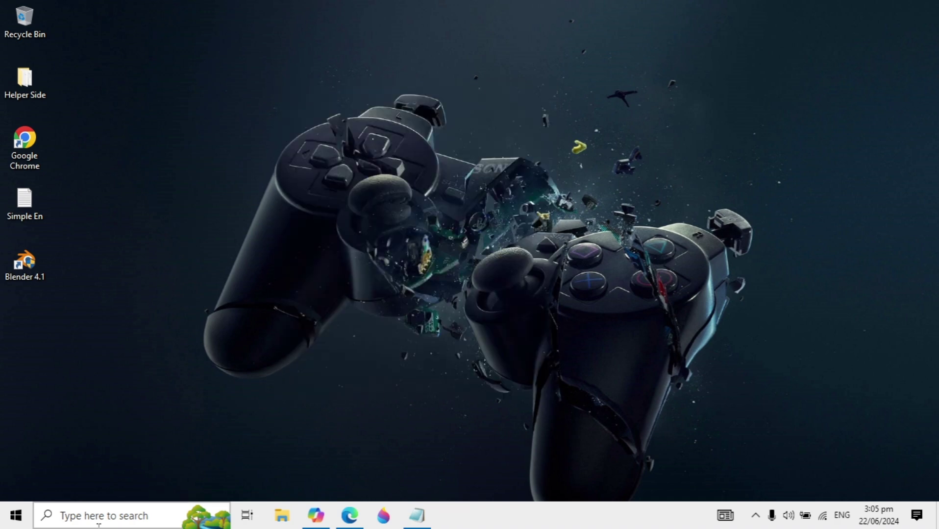
Open Device Manager by searching for 'devic'.
{"action": "left_click", "coordinate": [97, 524]}
{"action": "type", "text": "de"}
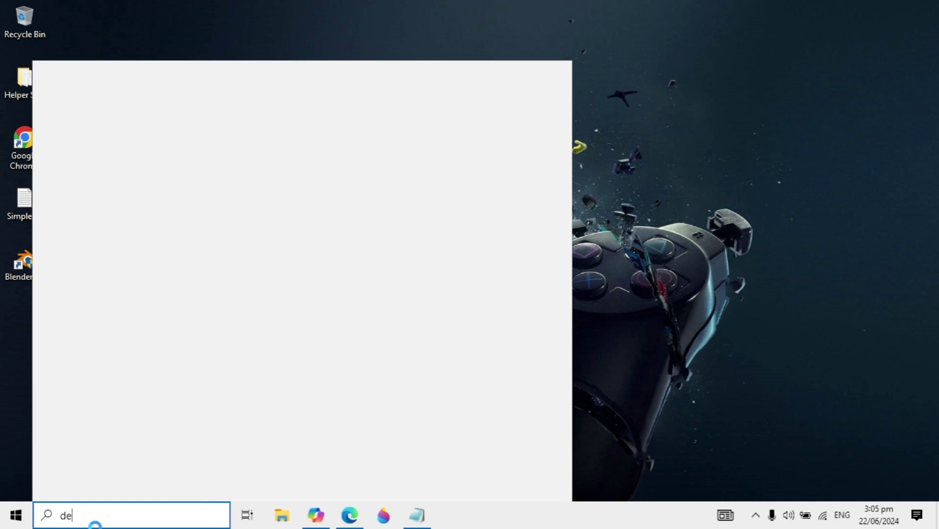
{"action": "type", "text": "vic"}
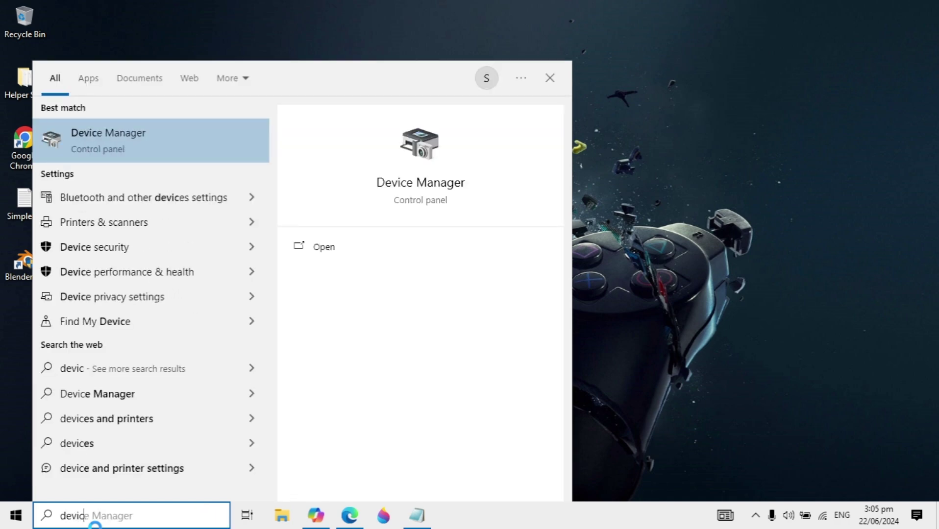
{"action": "key", "text": "Return"}
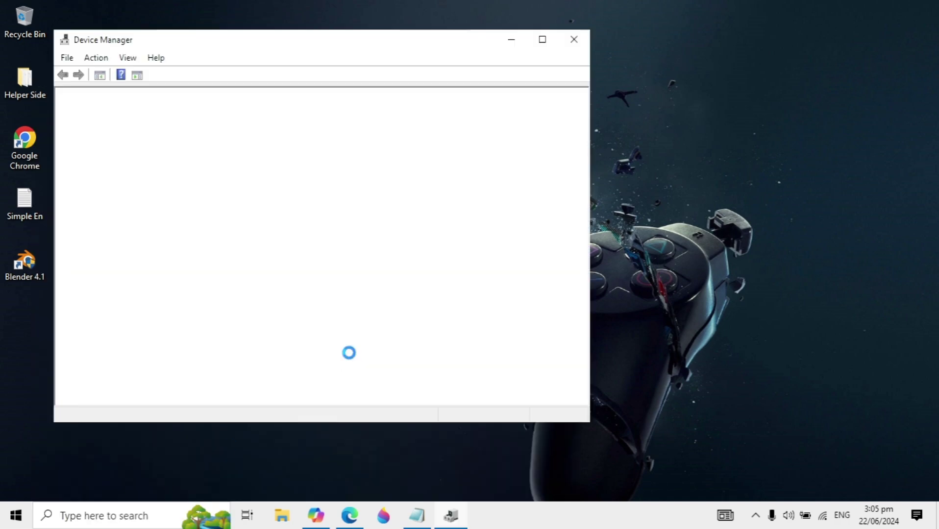
{"action": "left_click_drag", "start_coordinate": [272, 44], "coordinate": [425, 60]}
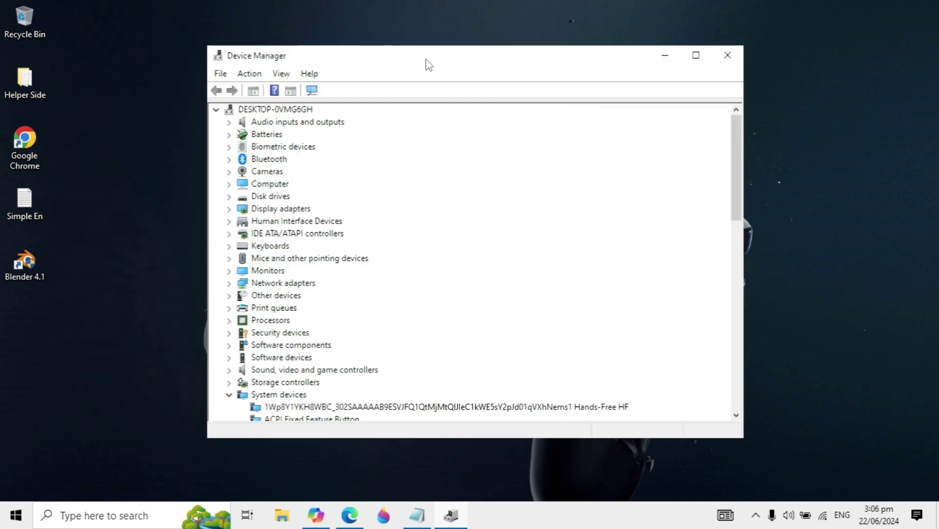
Expand Audio inputs and outputs and right-click Speakers / Headphones (Realtek Audio).
{"action": "left_click", "coordinate": [297, 235]}
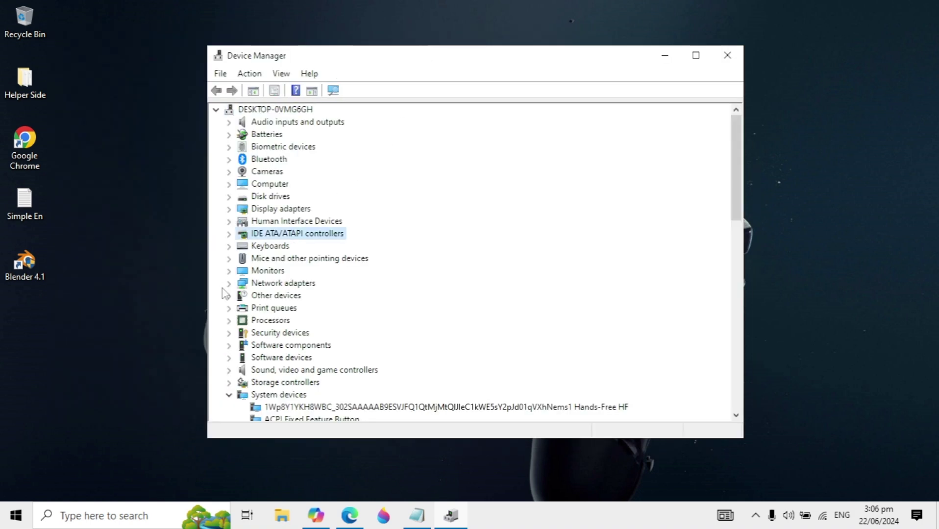
{"action": "left_click", "coordinate": [272, 123]}
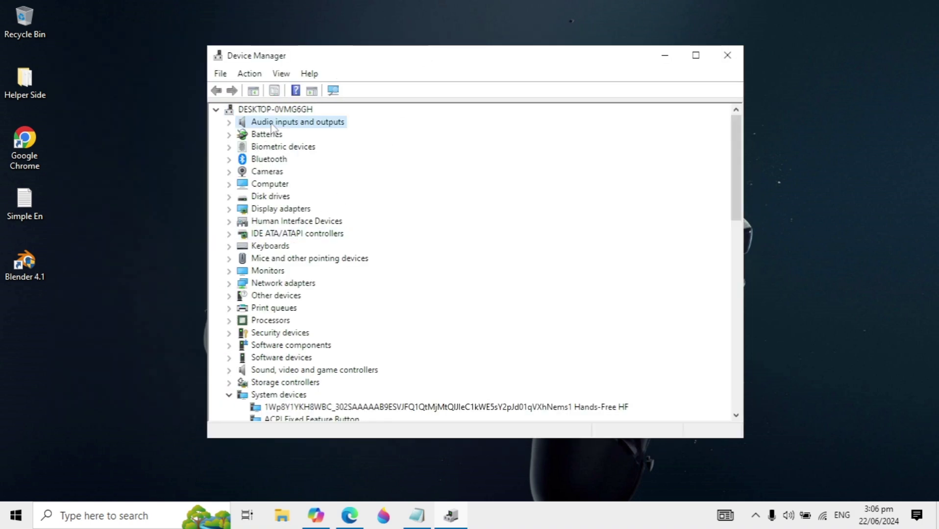
{"action": "double_click", "coordinate": [335, 122]}
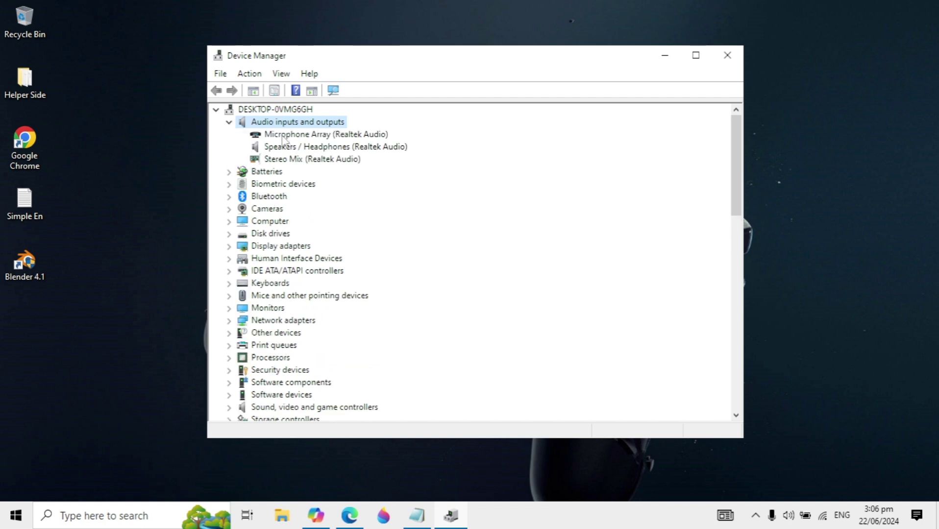
{"action": "left_click", "coordinate": [303, 149]}
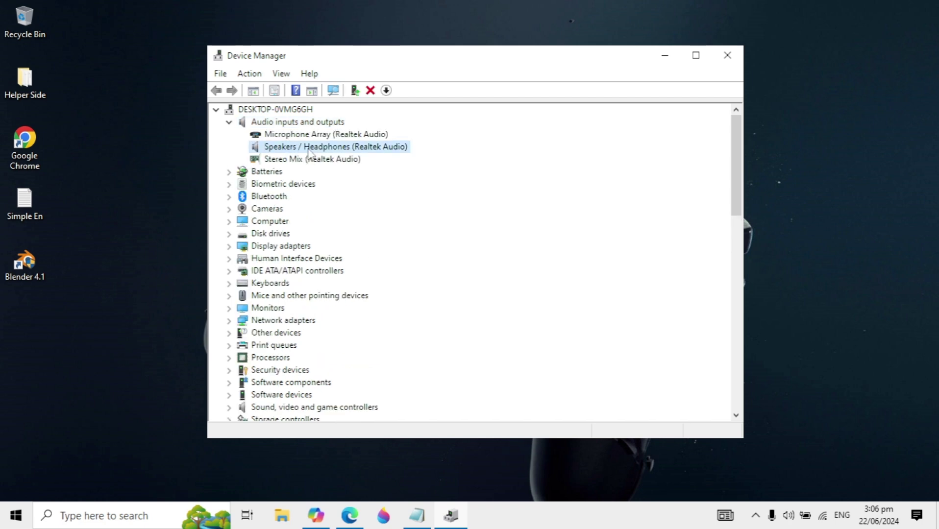
{"action": "right_click", "coordinate": [309, 154]}
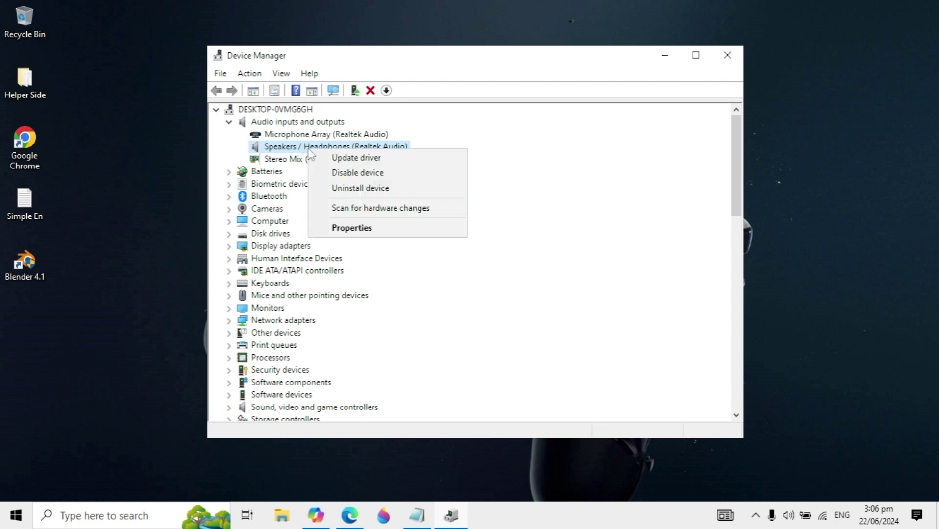
Search automatically for a Speakers / Headphones driver; the best one is already installed.
{"action": "left_click", "coordinate": [421, 161]}
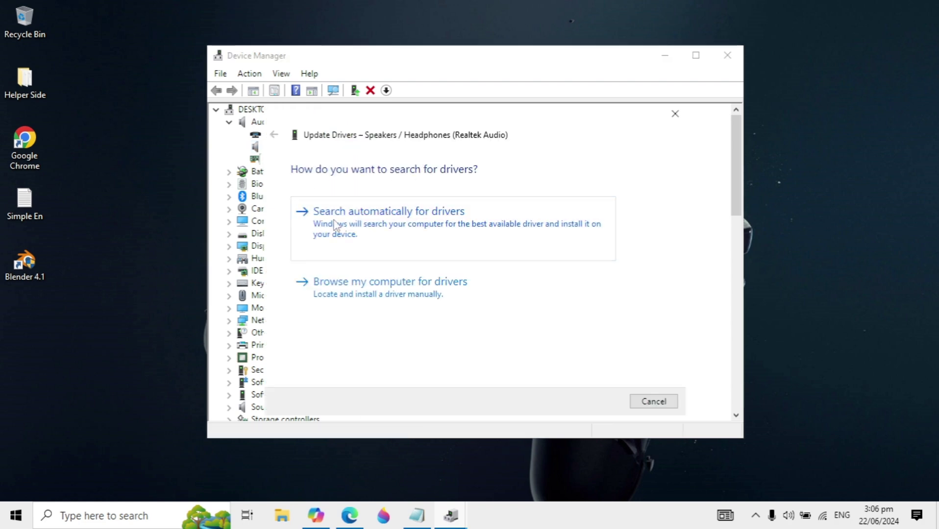
{"action": "left_click", "coordinate": [335, 226]}
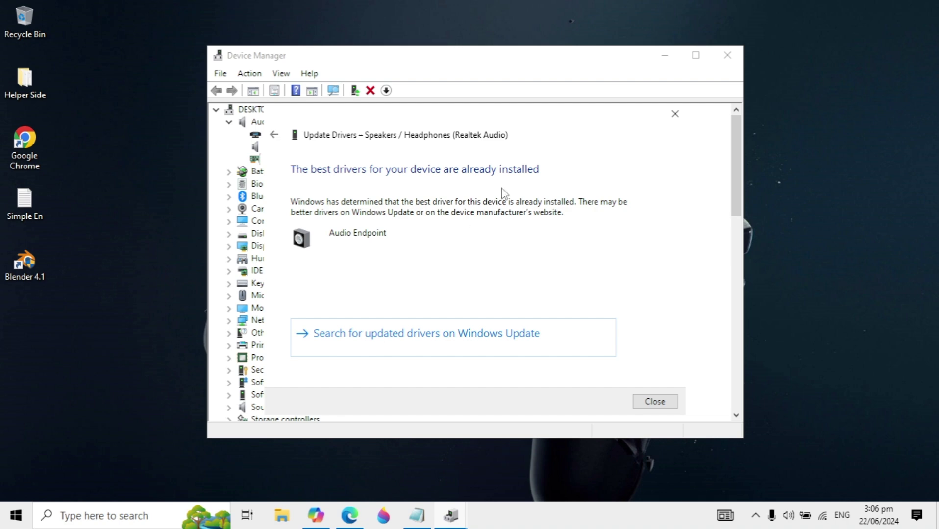
{"action": "left_click", "coordinate": [675, 114]}
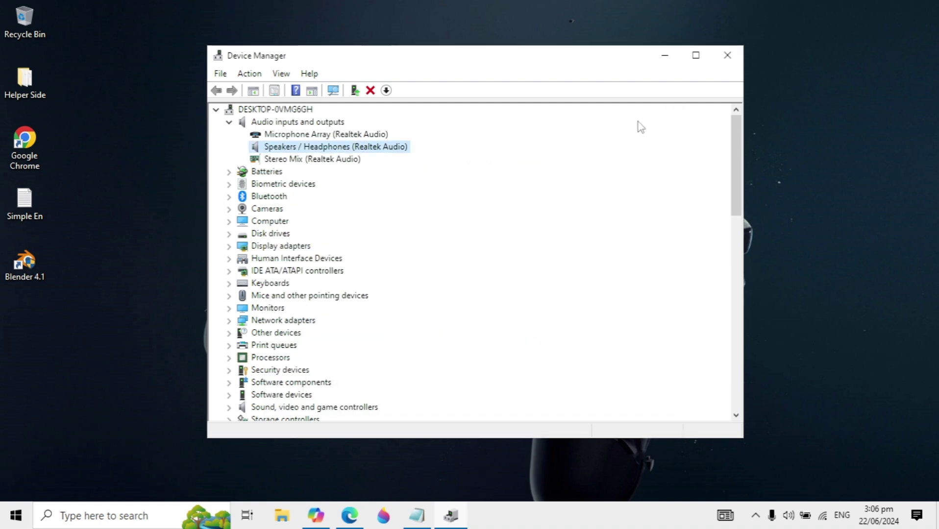
Disable Speakers / Headphones (Realtek Audio), confirm with Yes, then enable it again.
{"action": "right_click", "coordinate": [296, 148]}
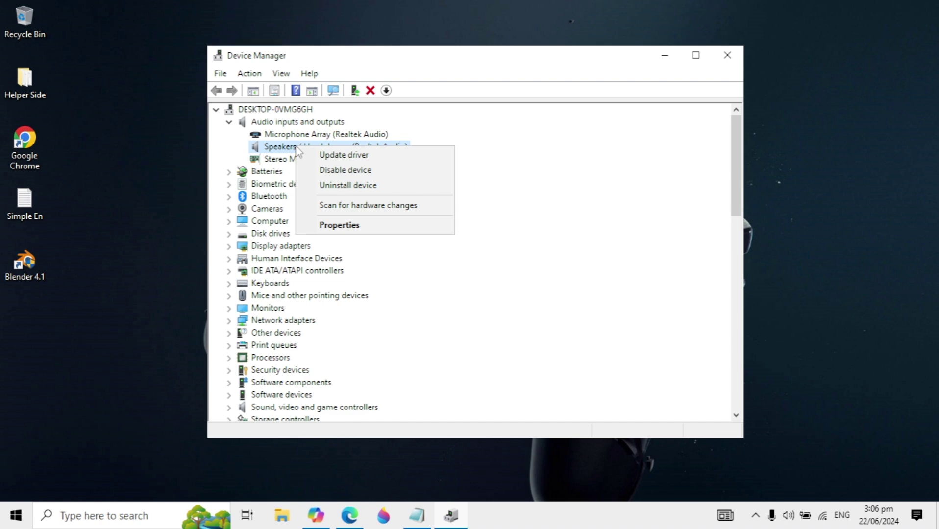
{"action": "left_click", "coordinate": [405, 173]}
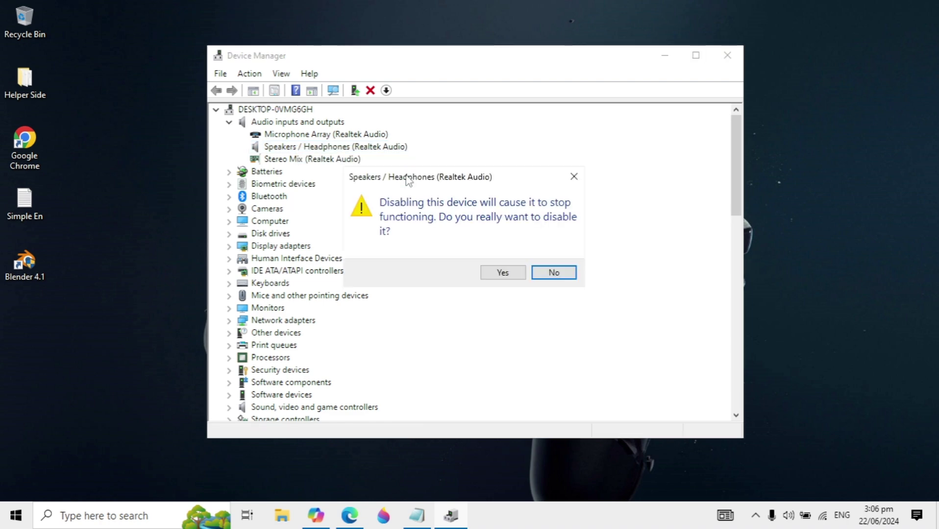
{"action": "left_click", "coordinate": [502, 273]}
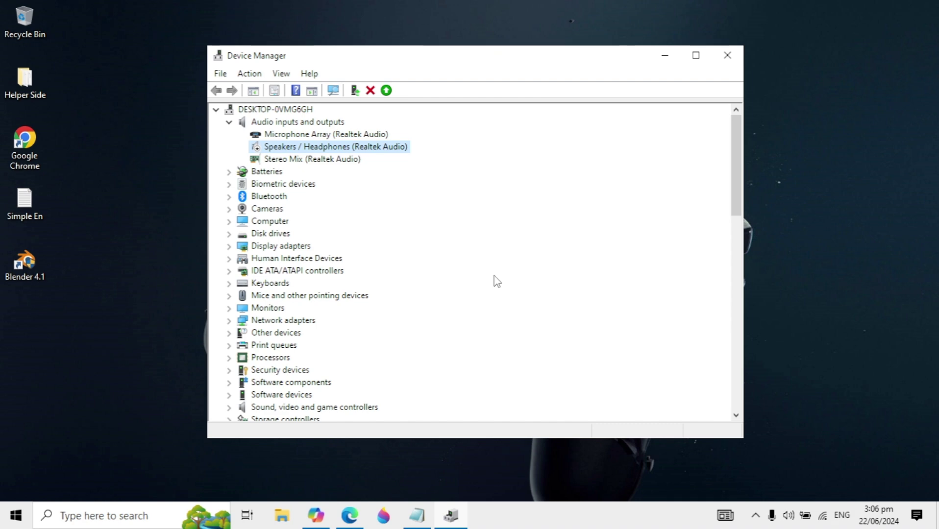
{"action": "right_click", "coordinate": [289, 150]}
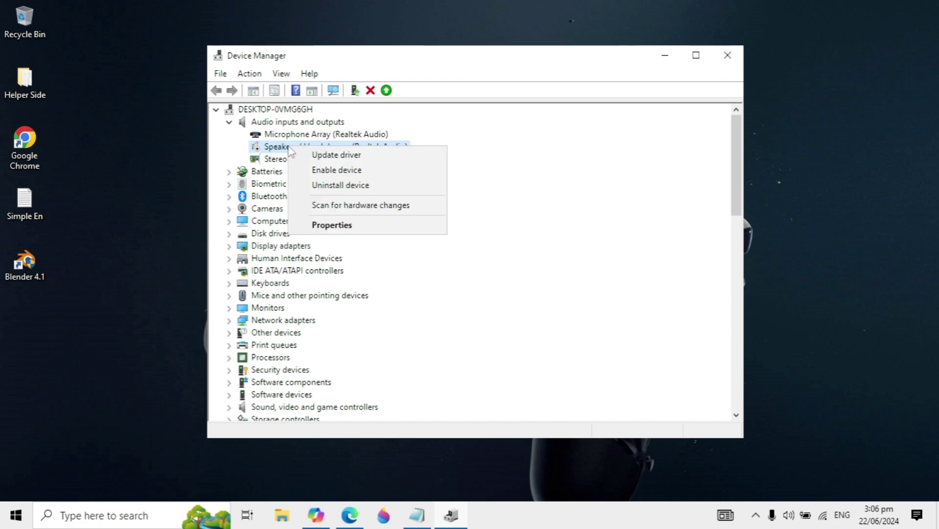
{"action": "left_click", "coordinate": [410, 172]}
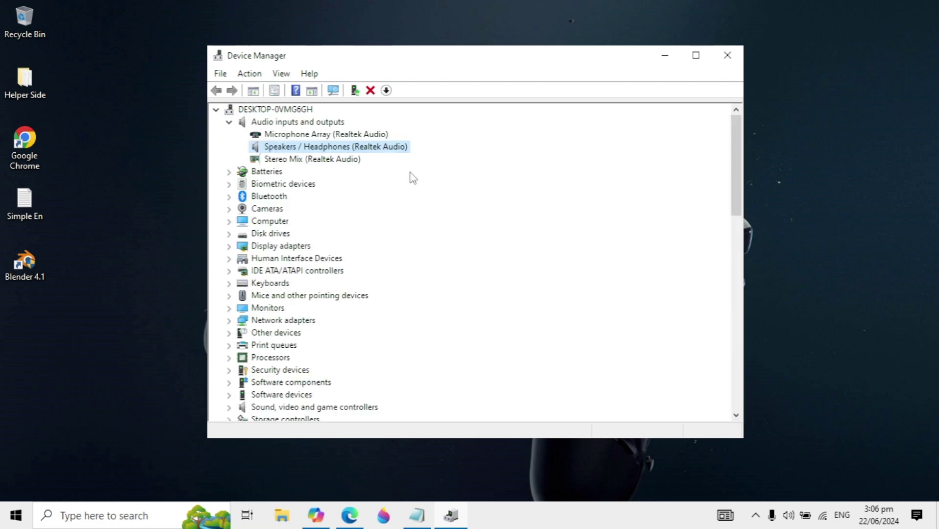
{"action": "left_click", "coordinate": [16, 516]}
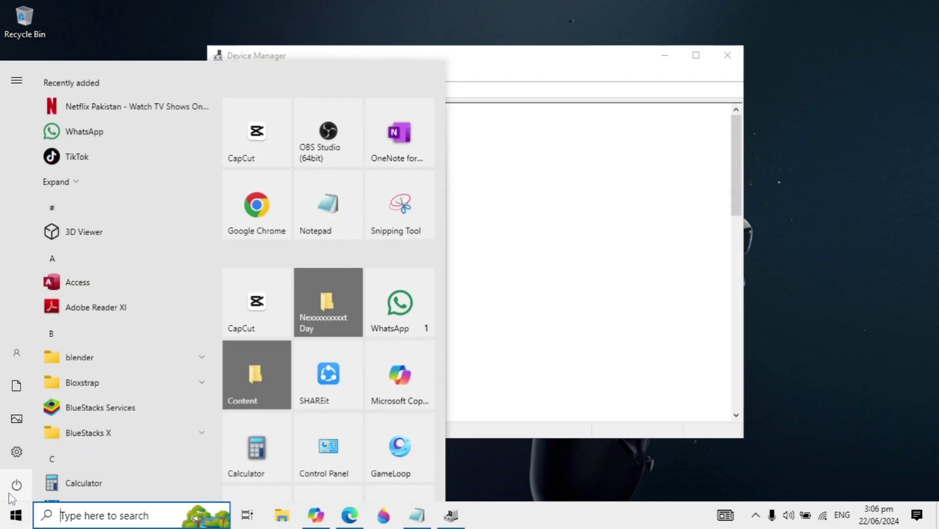
{"action": "left_click", "coordinate": [16, 486]}
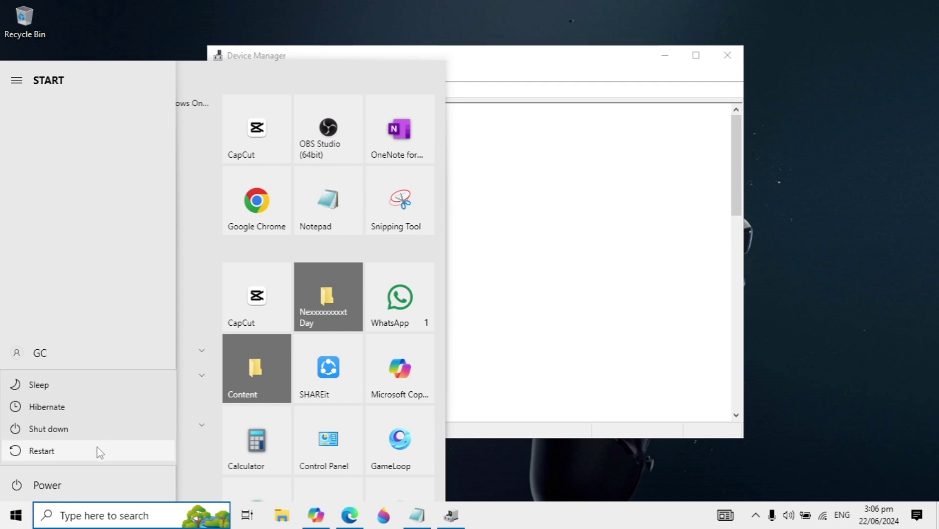
{"action": "left_click", "coordinate": [648, 333]}
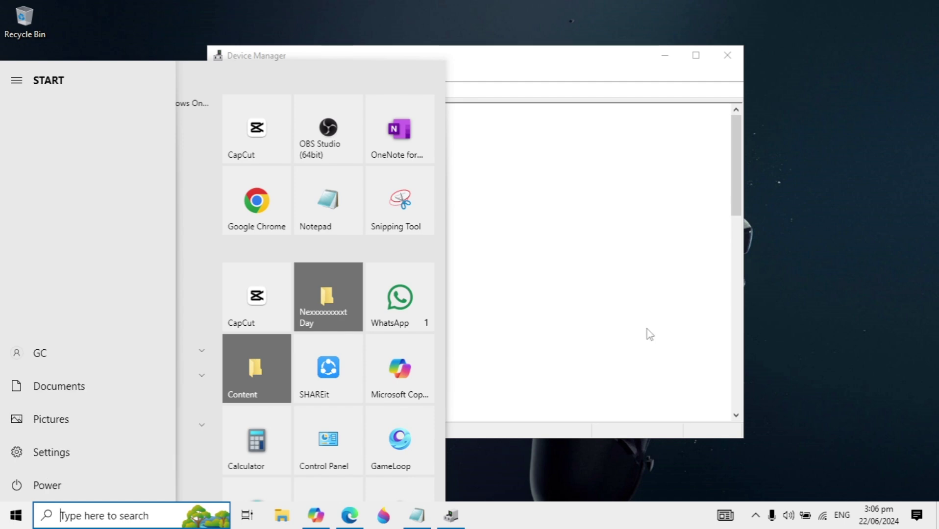
{"action": "left_click", "coordinate": [648, 333]}
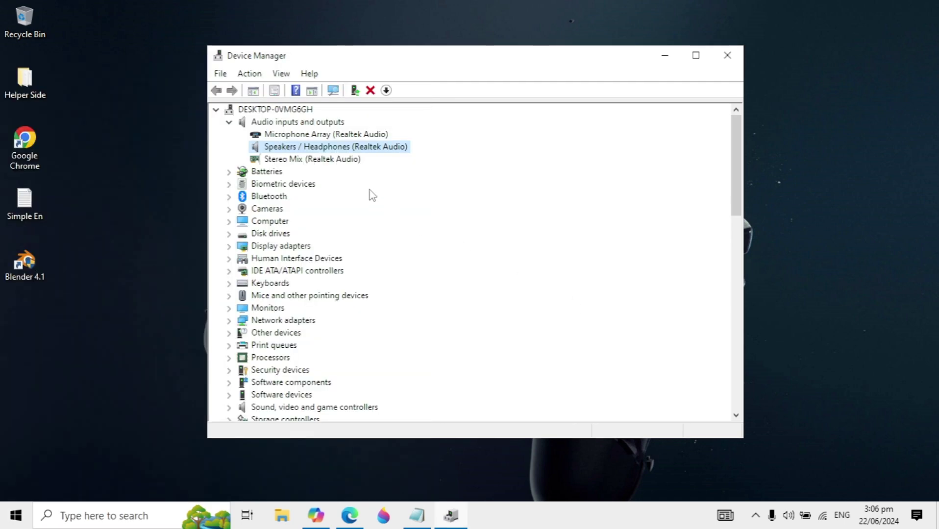
From the speakers' Driver tab, pick and install the Audio Endpoint driver from the compatible list.
{"action": "right_click", "coordinate": [311, 149]}
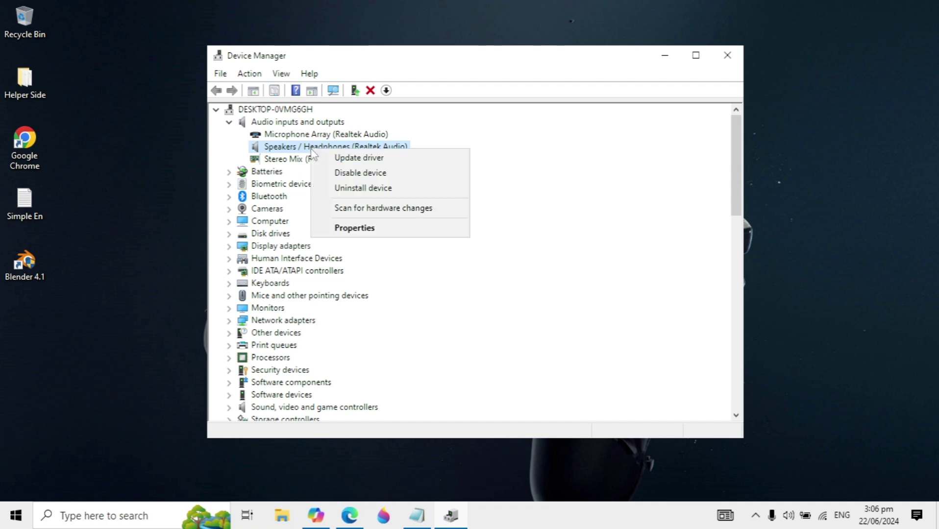
{"action": "left_click", "coordinate": [394, 231]}
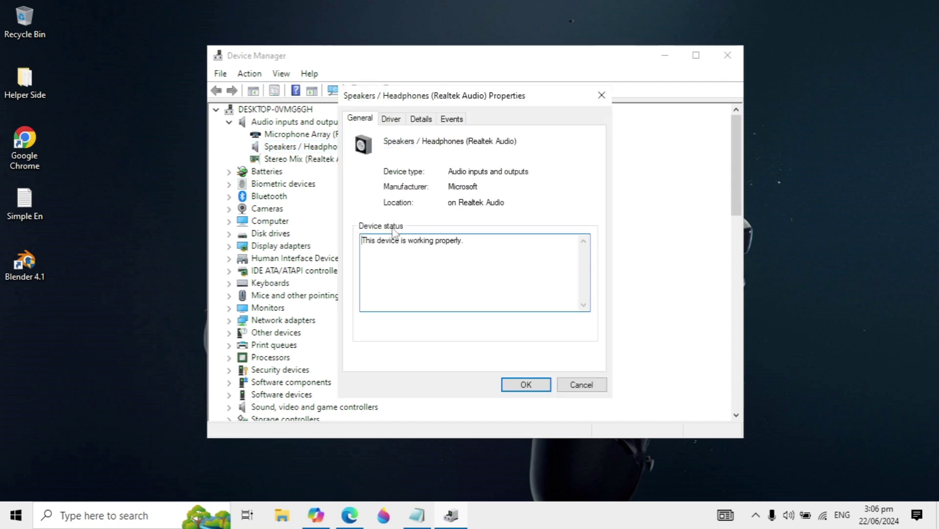
{"action": "left_click", "coordinate": [392, 120]}
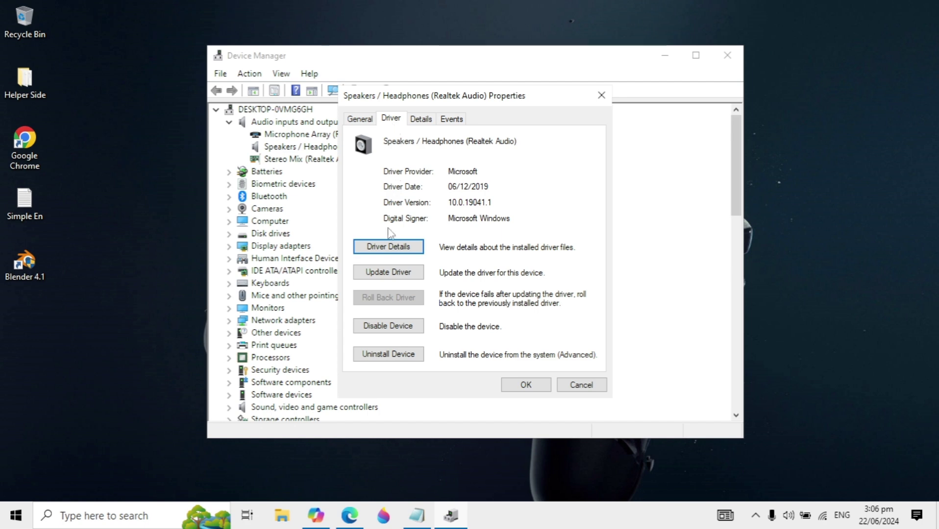
{"action": "left_click", "coordinate": [391, 274]}
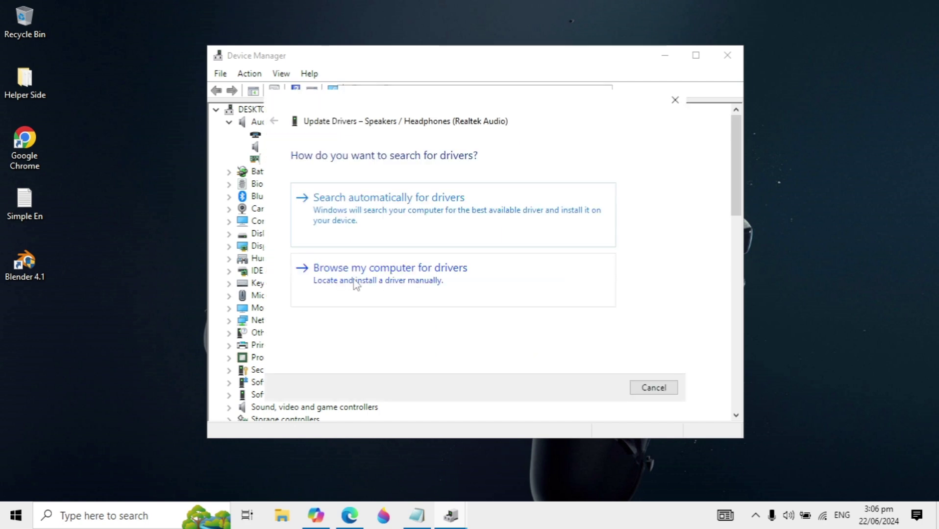
{"action": "left_click", "coordinate": [476, 277]}
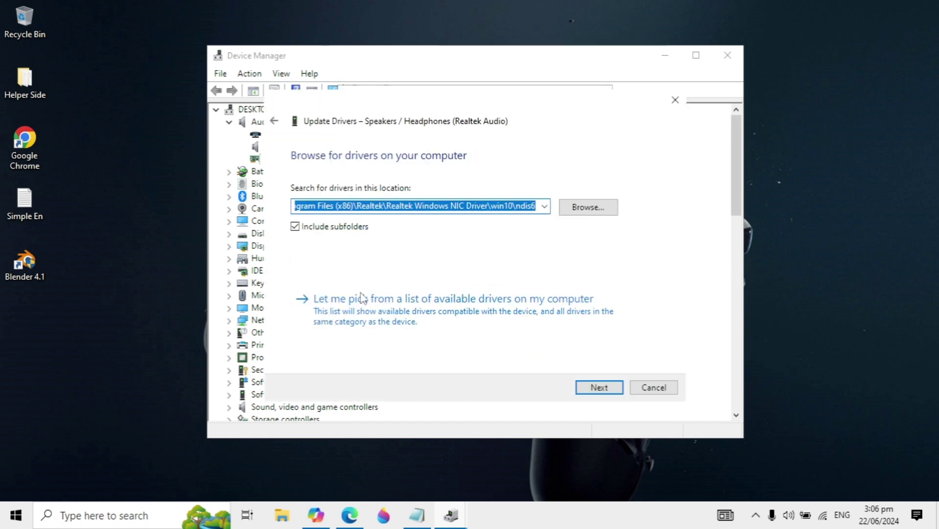
{"action": "left_click", "coordinate": [460, 311]}
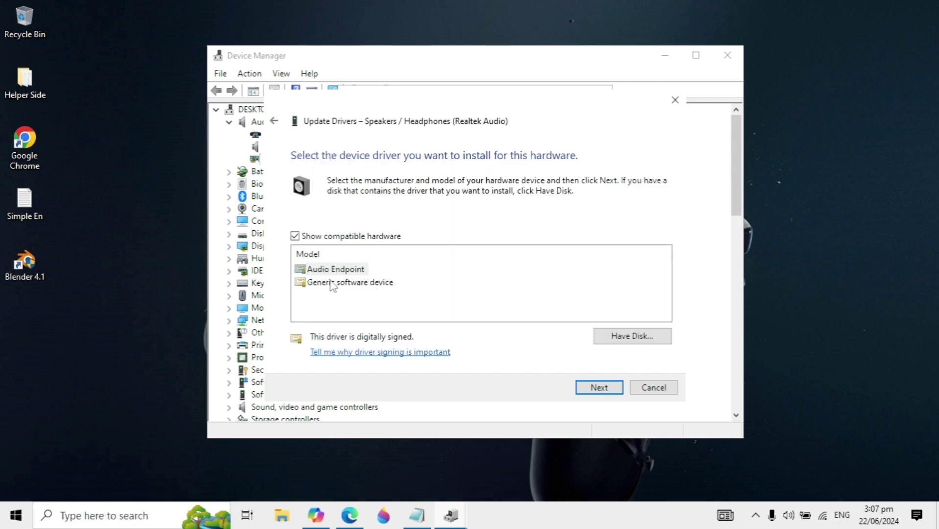
{"action": "left_click", "coordinate": [618, 392]}
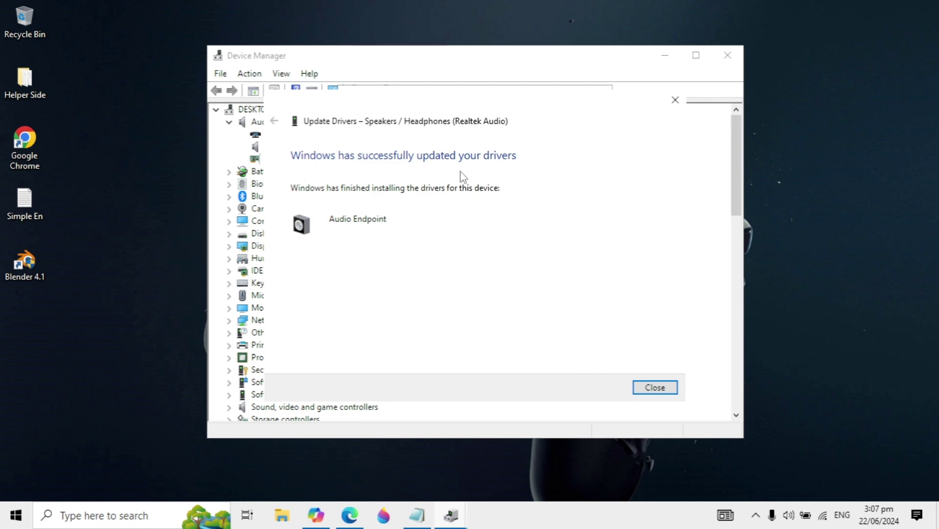
{"action": "left_click", "coordinate": [659, 388]}
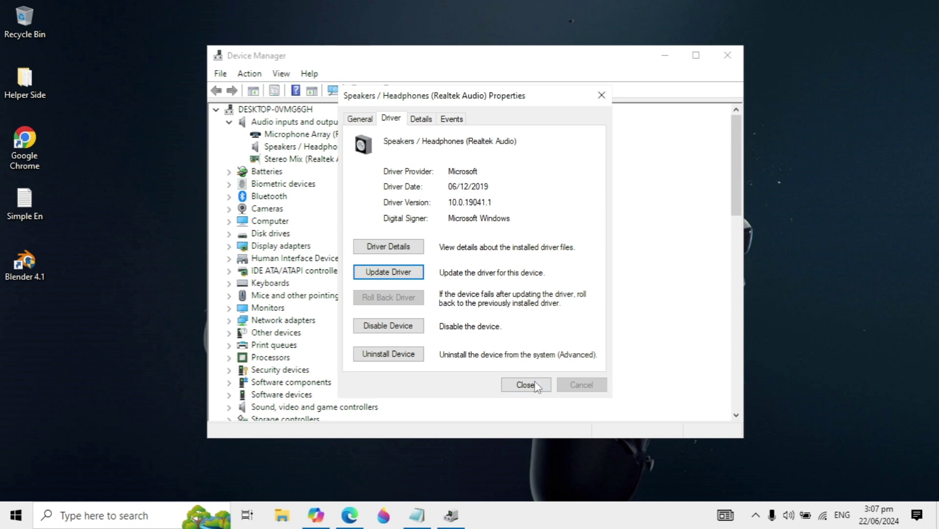